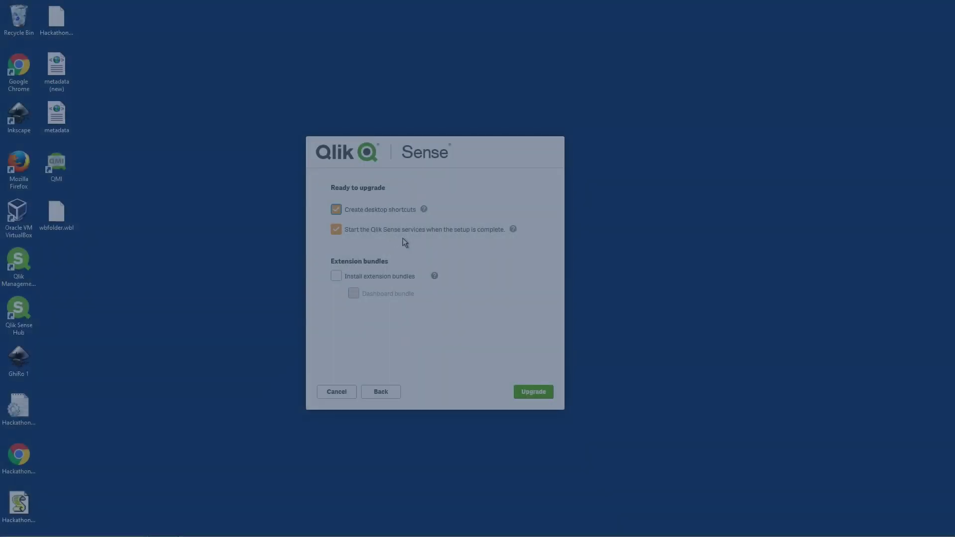
# Step: Tick Install extension bundles so the Dashboard bundle is included in the upgrade
pyautogui.click(336, 277)
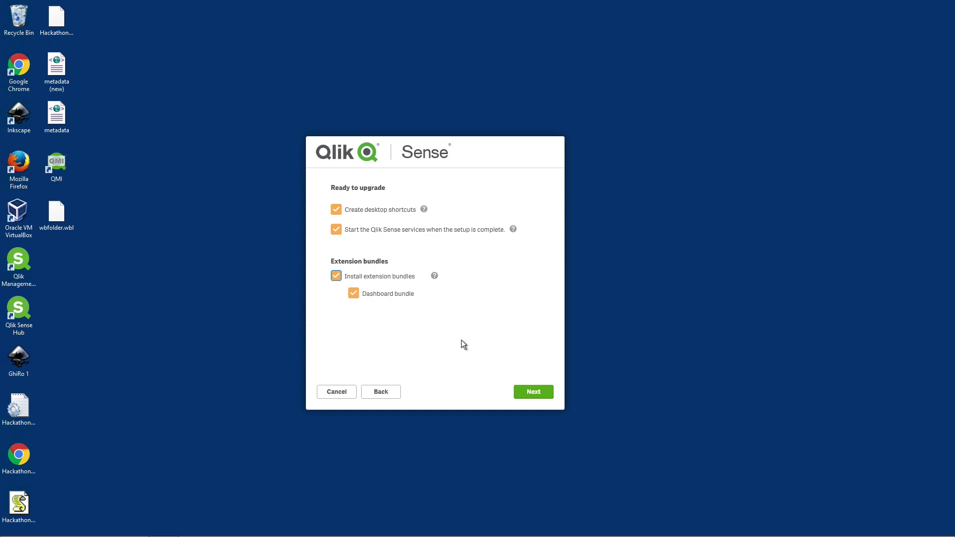
# Step: Move to the Dashboard Extension Bundle license page, scroll the text, and accept the agreement
pyautogui.click(524, 392)
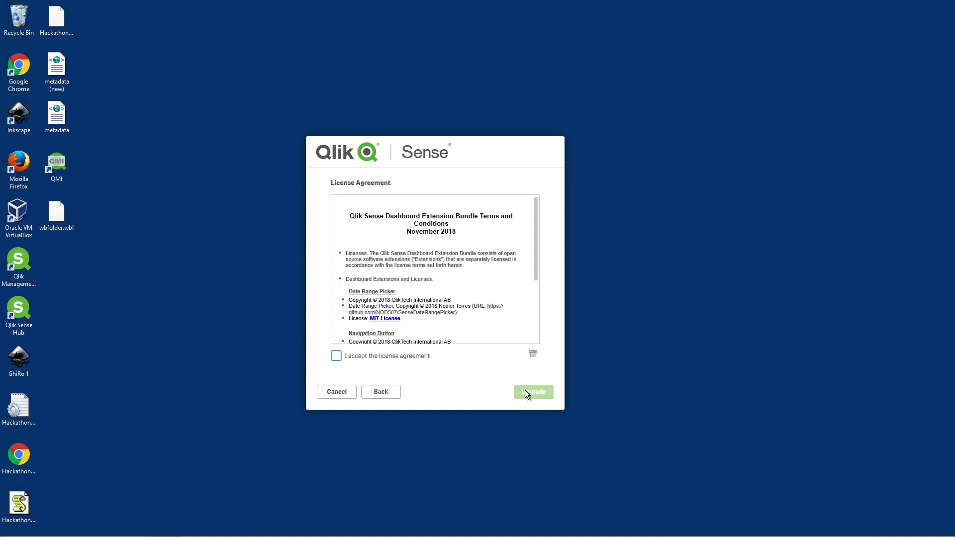
pyautogui.moveTo(536, 252); pyautogui.dragTo(530, 339)
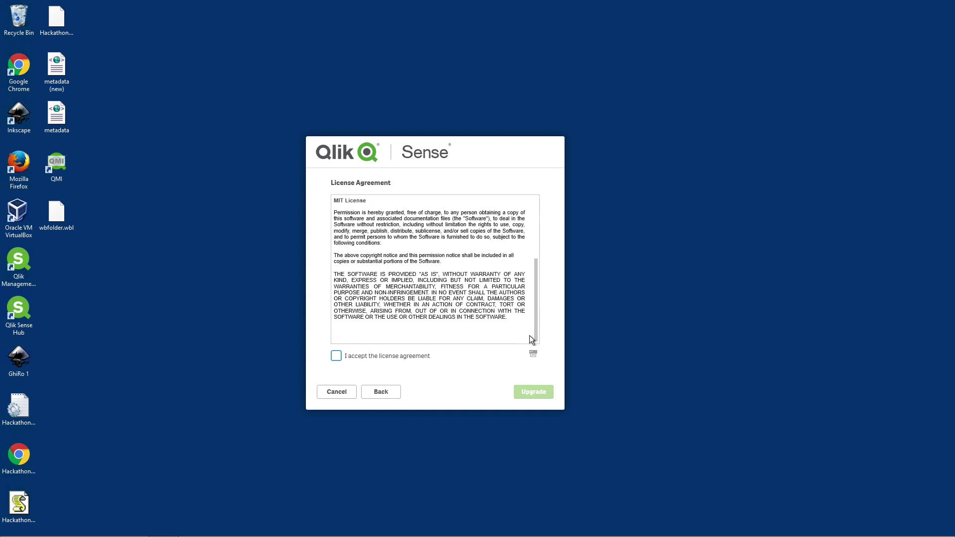
pyautogui.click(336, 357)
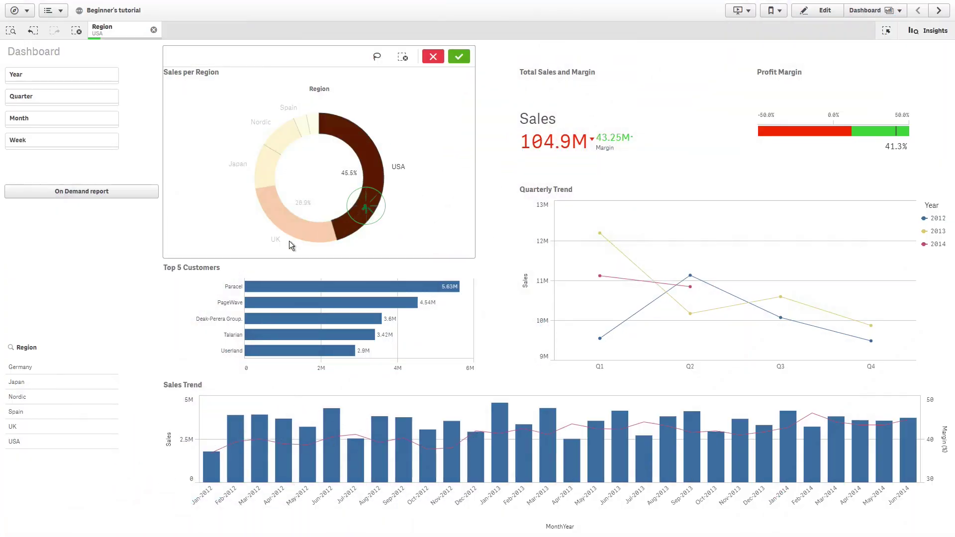
# Step: Add UK to the USA region selection and select Aug-2012 through Dec-2013 on Sales Trend
pyautogui.click(298, 232)
pyautogui.click(459, 56)
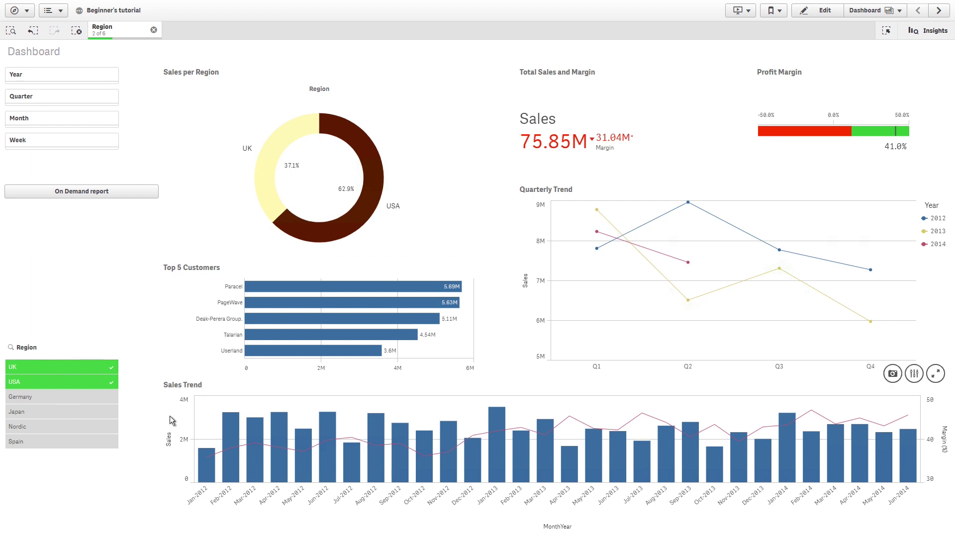
pyautogui.moveTo(363, 508); pyautogui.dragTo(849, 452)
pyautogui.click(934, 369)
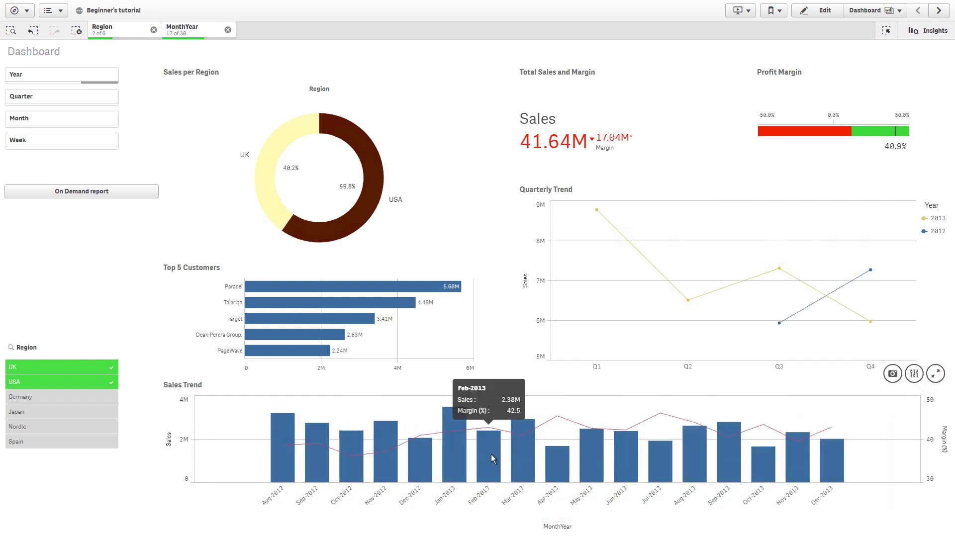
# Step: Download the newest Powerpoint report PDF from the On Demand report list and open it
pyautogui.click(114, 189)
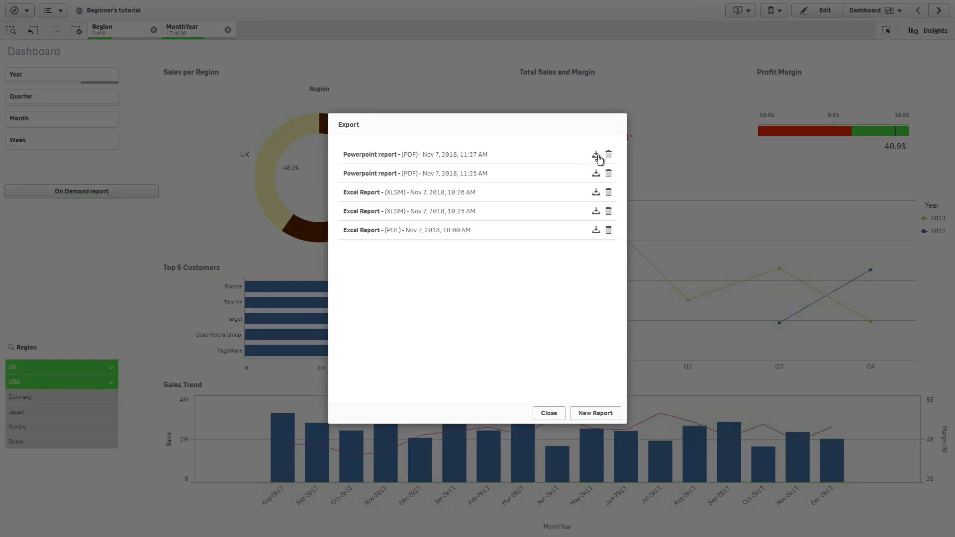
pyautogui.click(597, 155)
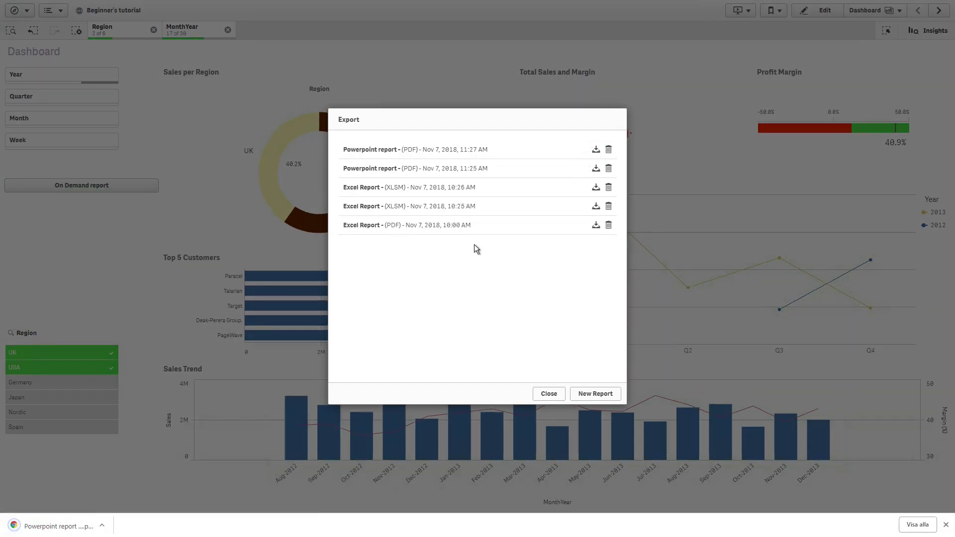
pyautogui.click(97, 519)
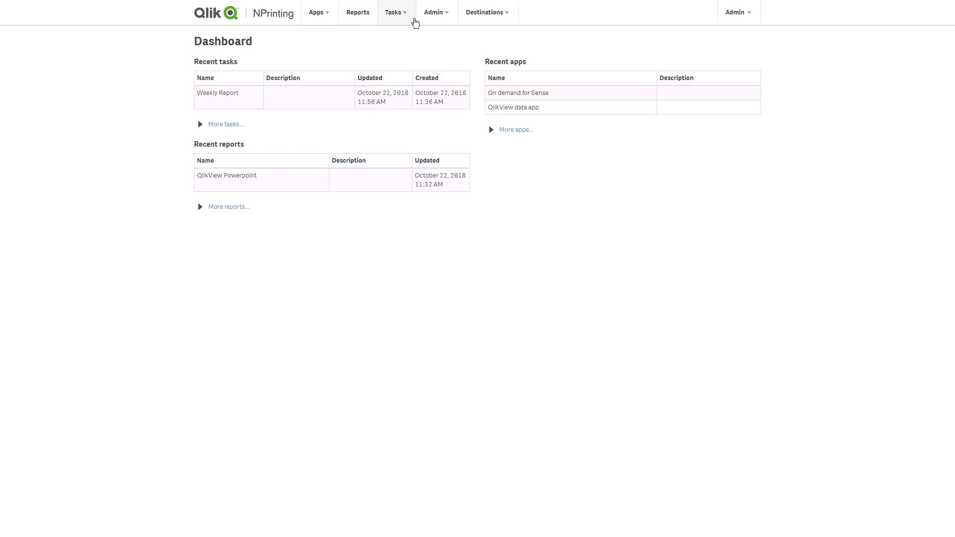
# Step: Add an On-Demand trusted origin named Qlik Sense with the Qlik Sense server's https address
pyautogui.click(432, 22)
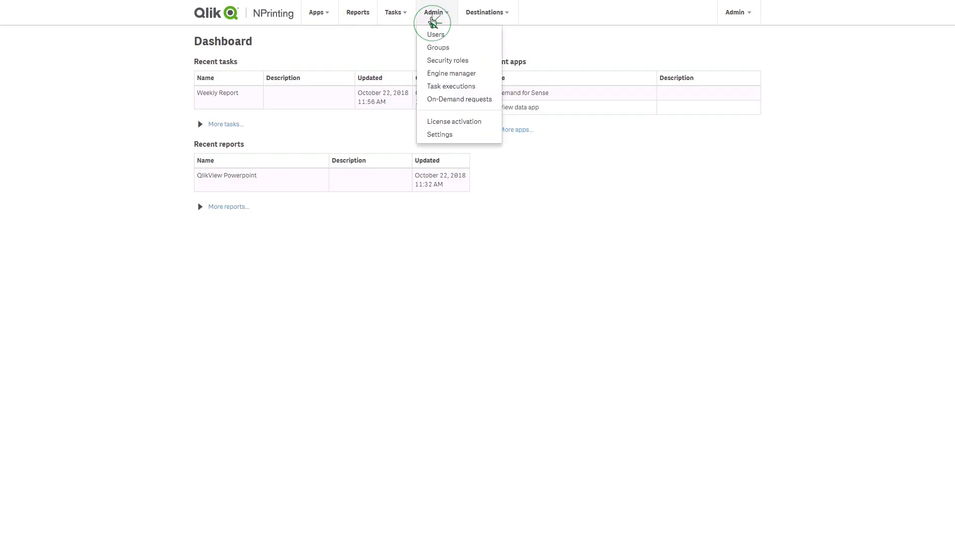
pyautogui.click(441, 133)
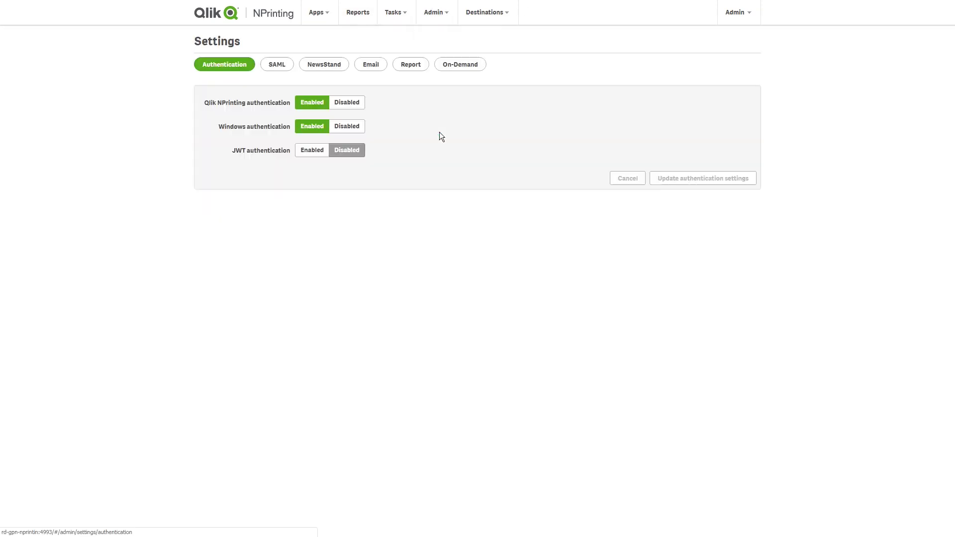
pyautogui.click(465, 68)
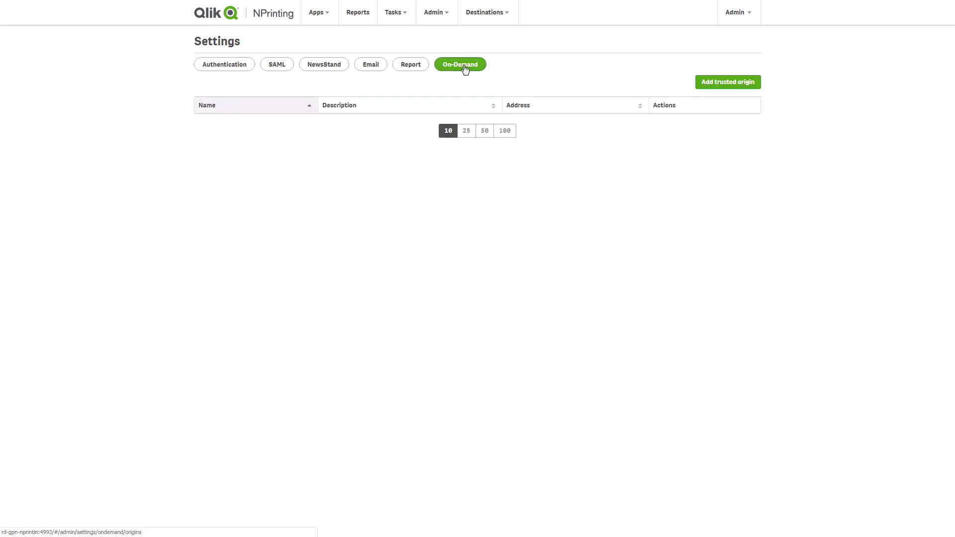
pyautogui.click(739, 87)
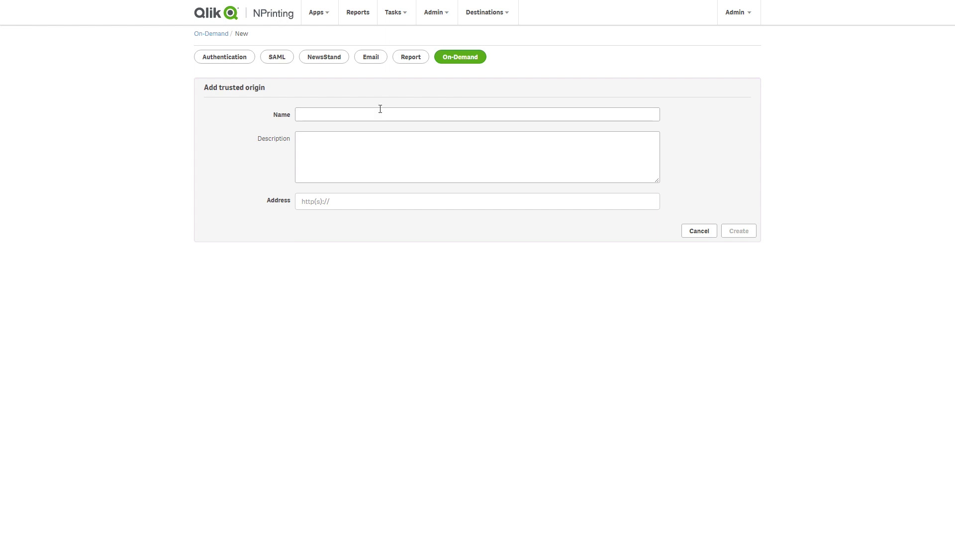
pyautogui.click(379, 115)
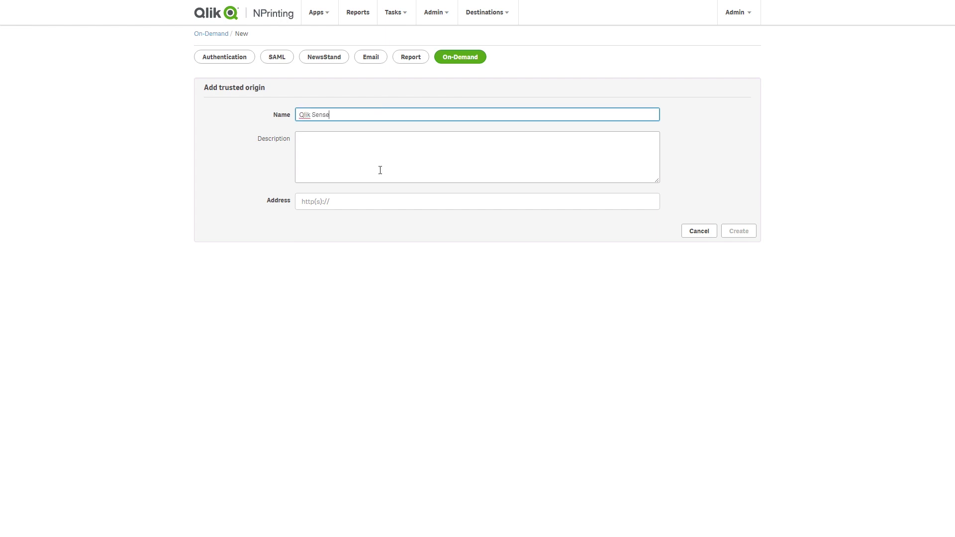
pyautogui.click(362, 202)
pyautogui.write('https://Rd')
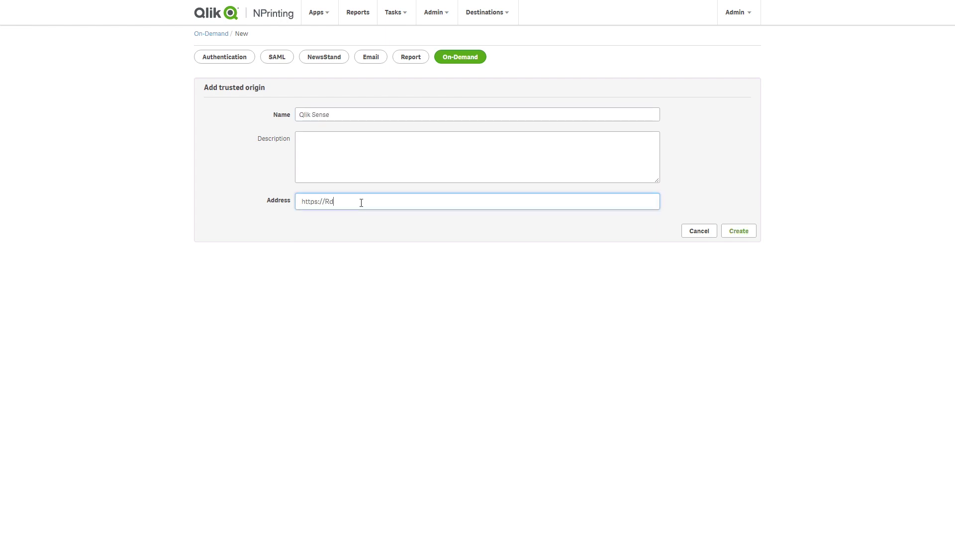
pyautogui.write('-gpn-jungman.rdlund.qliktech.com')
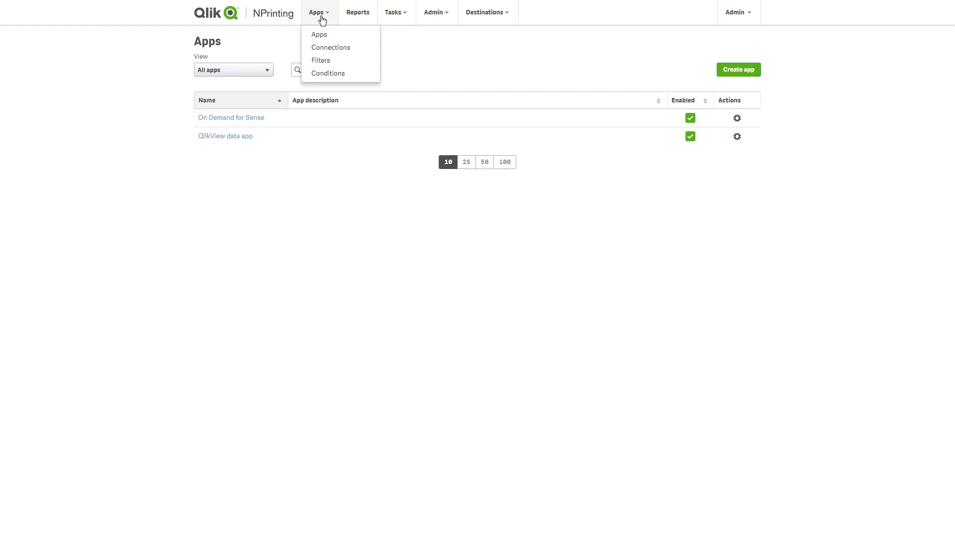
# Step: Start a new connection named 'Qlik Sense On Demand' for the On Demand for Sense app
pyautogui.click(326, 46)
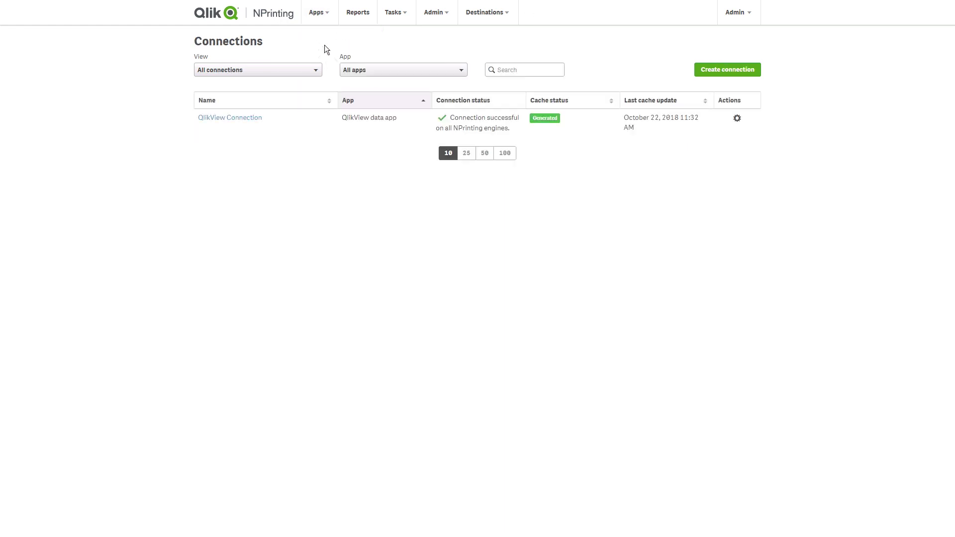
pyautogui.click(715, 75)
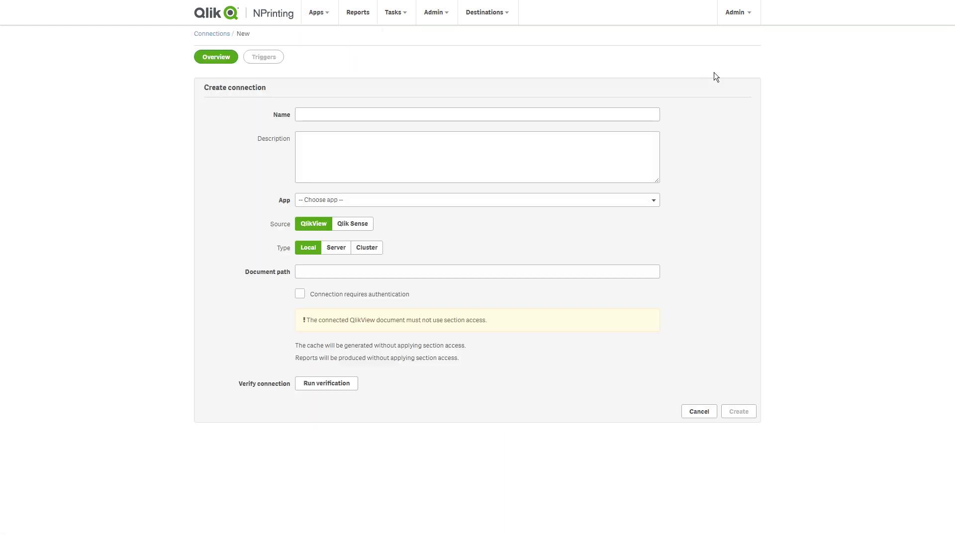
pyautogui.click(583, 113)
pyautogui.write('Qlik Sense On Demand')
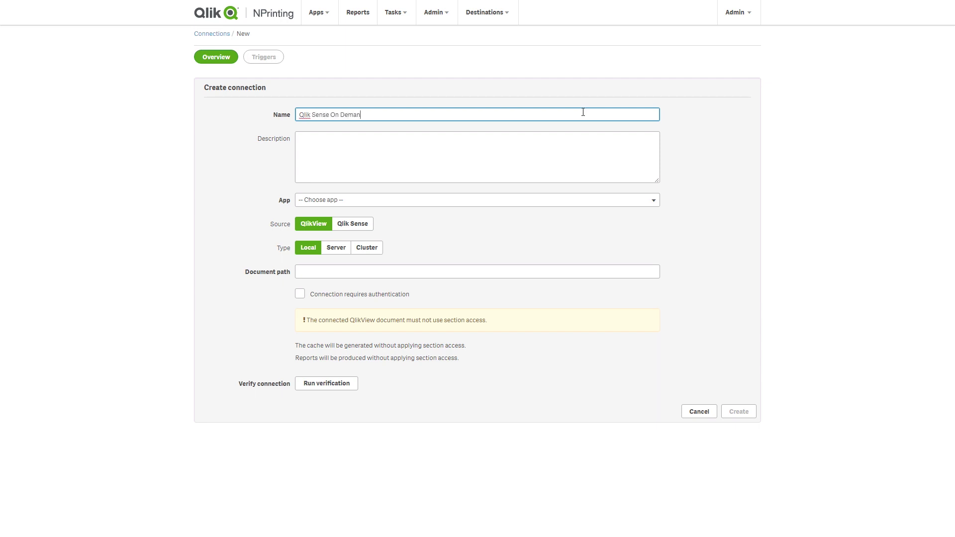
pyautogui.click(538, 199)
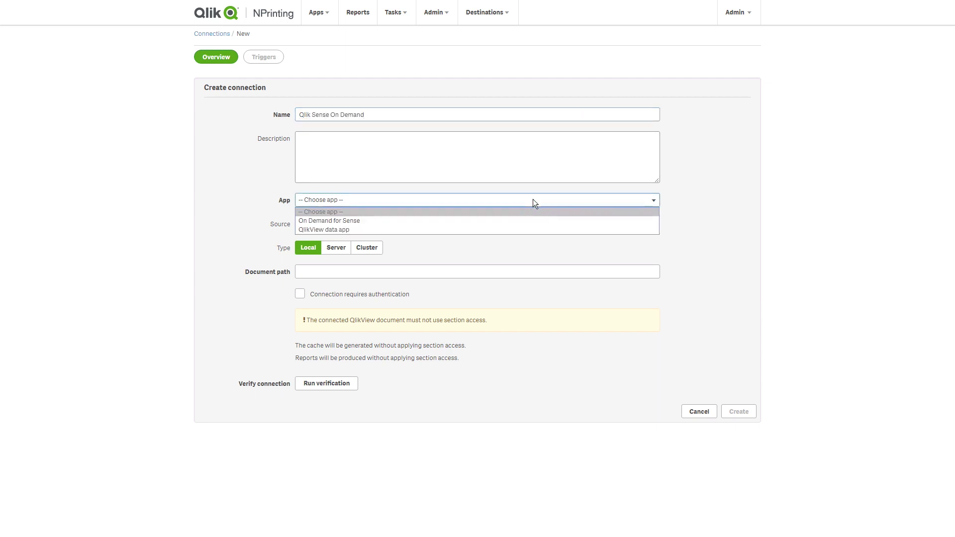
pyautogui.click(337, 222)
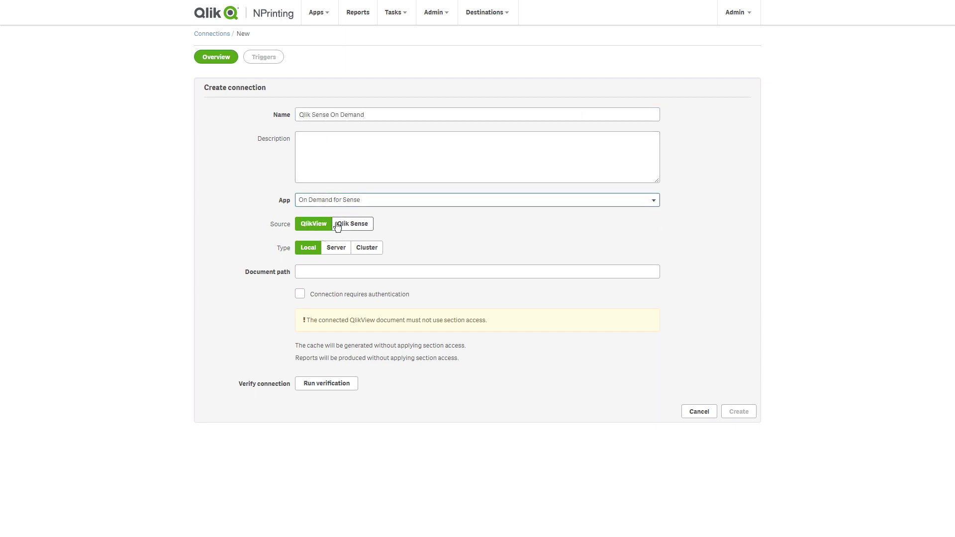
# Step: Set the source to Qlik Sense with the pasted proxy address, app ID and domain user identity
pyautogui.click(360, 228)
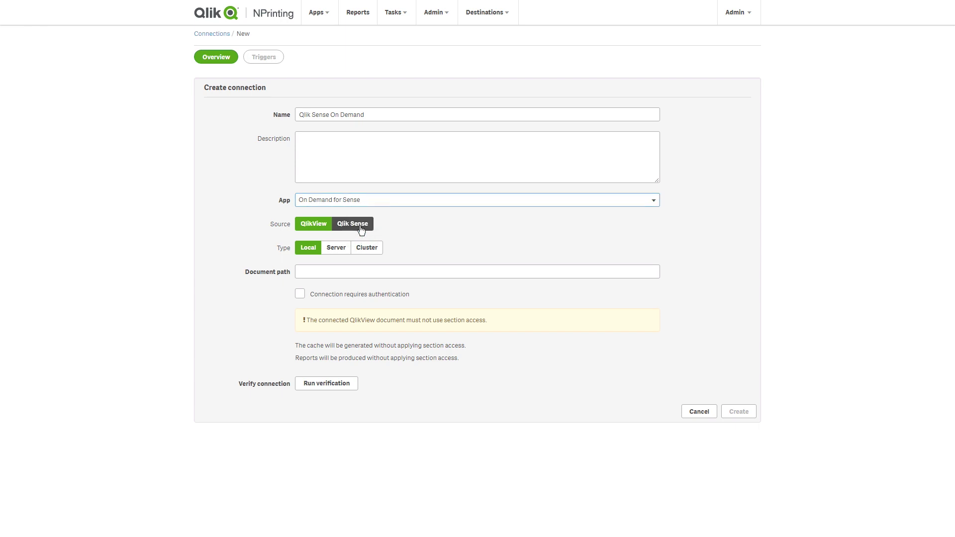
pyautogui.click(331, 251)
pyautogui.write('https://rd-gpn-juneman.rdlund.qliktech.com/')
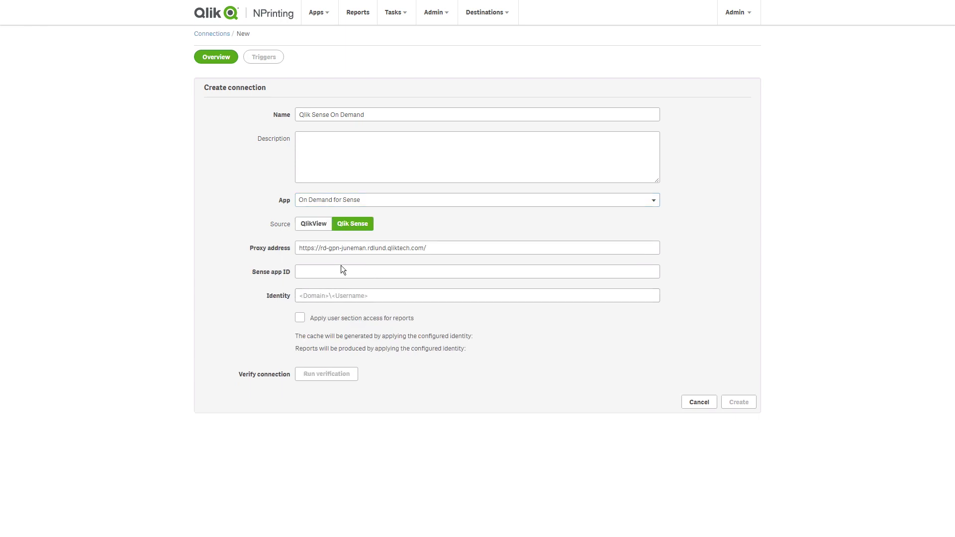
pyautogui.click(341, 271)
pyautogui.write('759ecd2a-aabe-4055-8ef5-c51f9f4efaae')
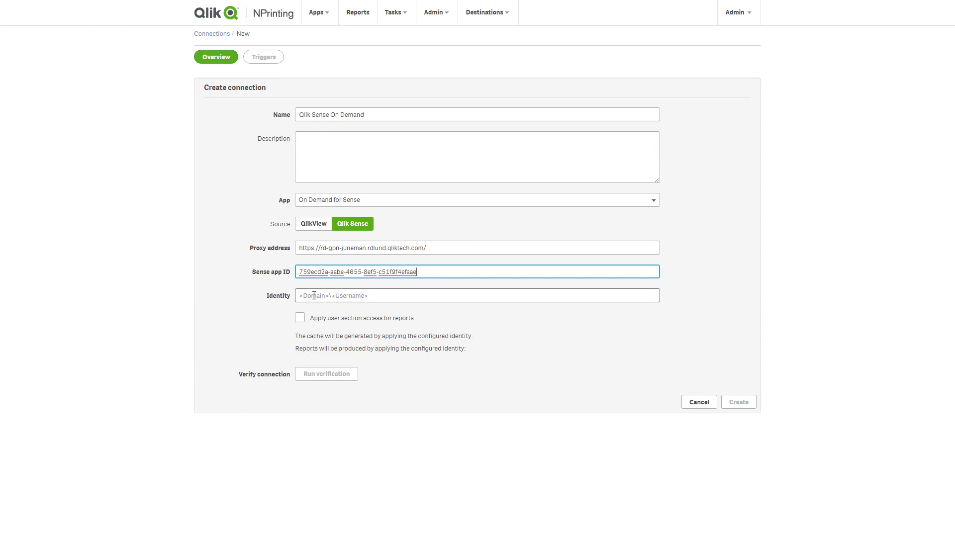
pyautogui.click(314, 295)
pyautogui.click(323, 333)
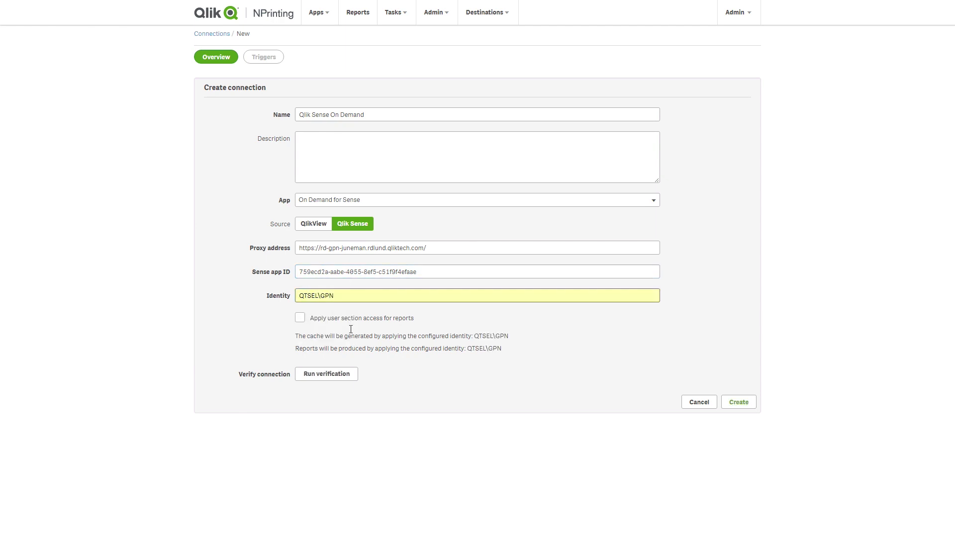
# Step: Run the connection verification and save the connection
pyautogui.click(338, 374)
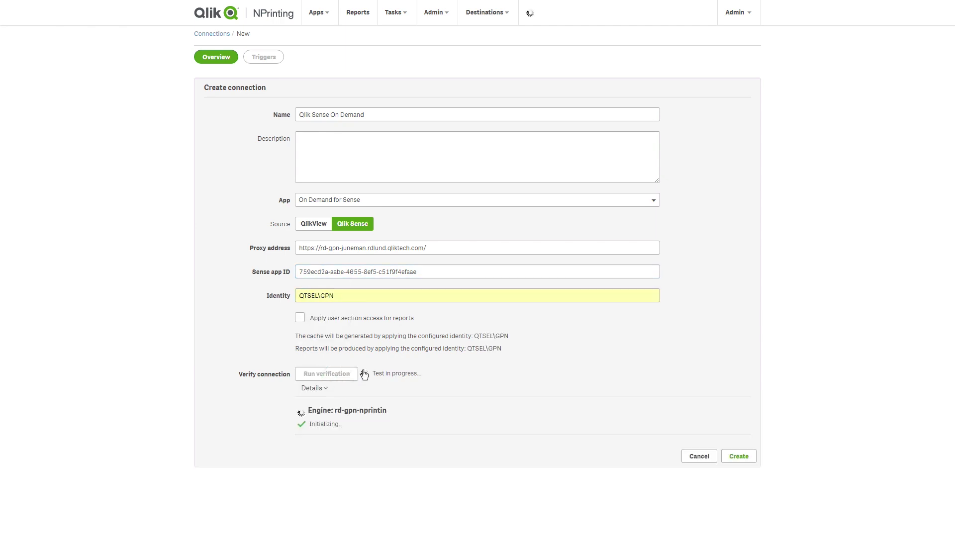
pyautogui.scroll(-2, 623, 446)
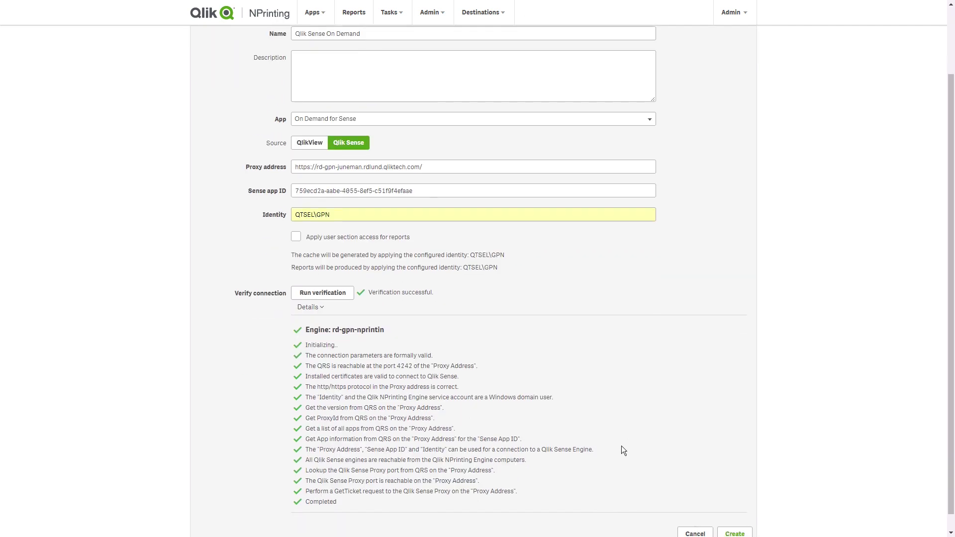
pyautogui.scroll(-1, 729, 529)
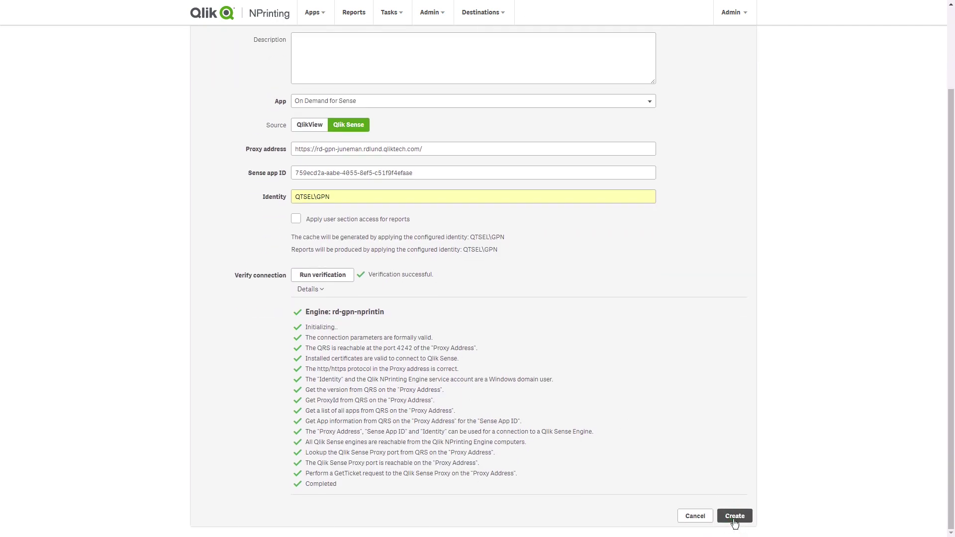
pyautogui.click(734, 519)
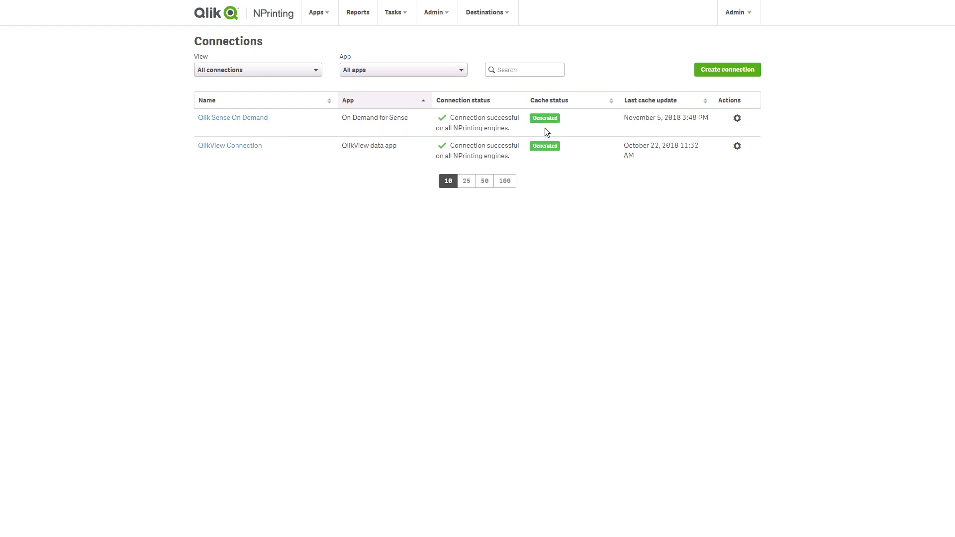
# Step: Create an Excel report titled 'Excel Report' on On Demand for Sense with On-Demand and API generation enabled
pyautogui.click(358, 15)
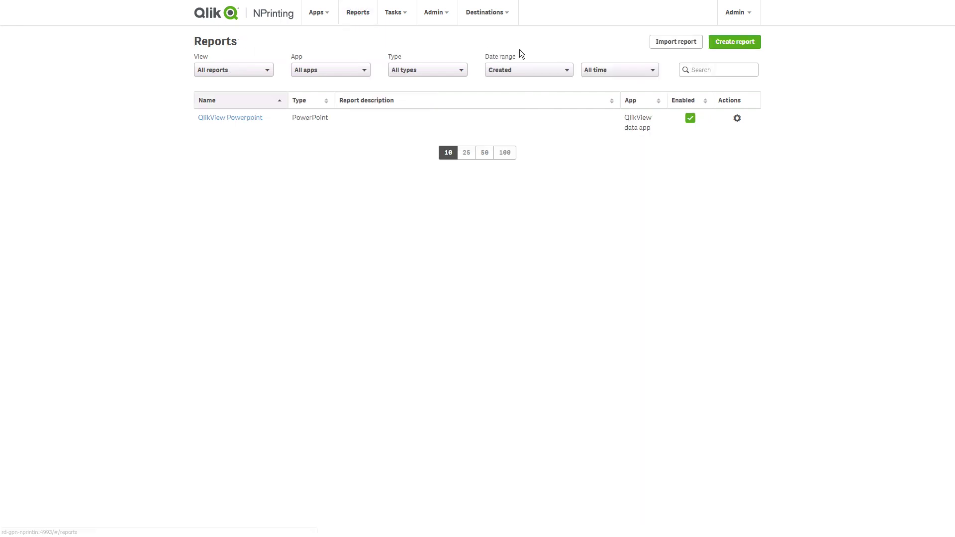
pyautogui.click(729, 43)
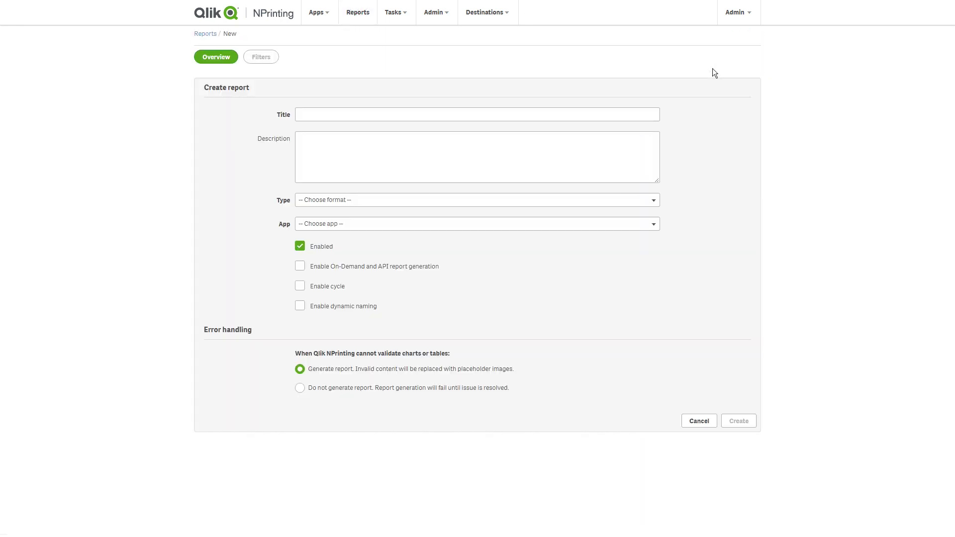
pyautogui.click(593, 112)
pyautogui.write('Excel Report')
pyautogui.click(486, 199)
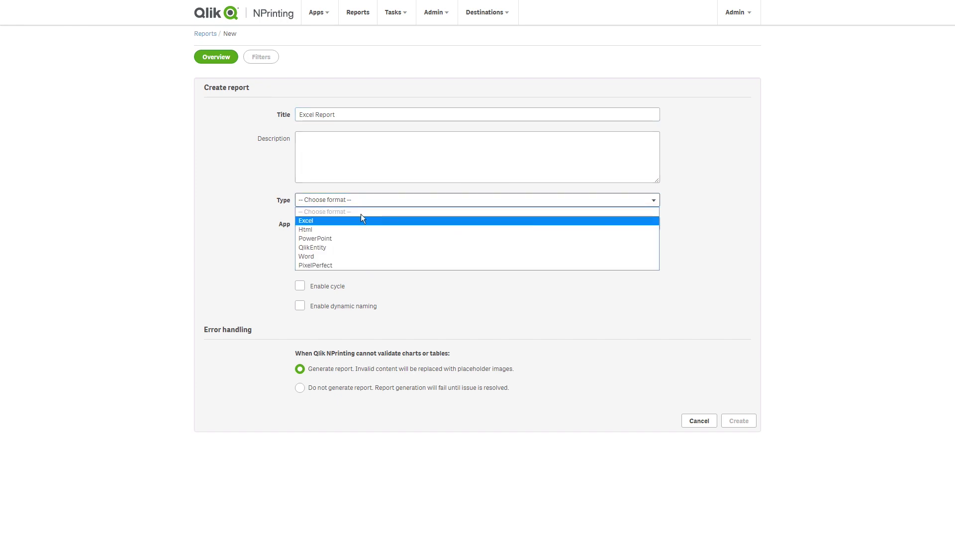
pyautogui.click(333, 221)
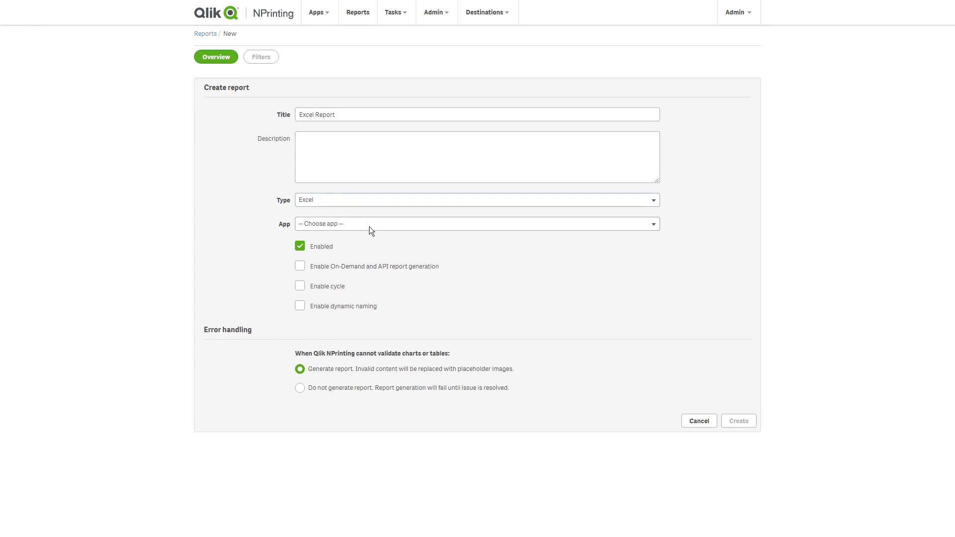
pyautogui.click(369, 226)
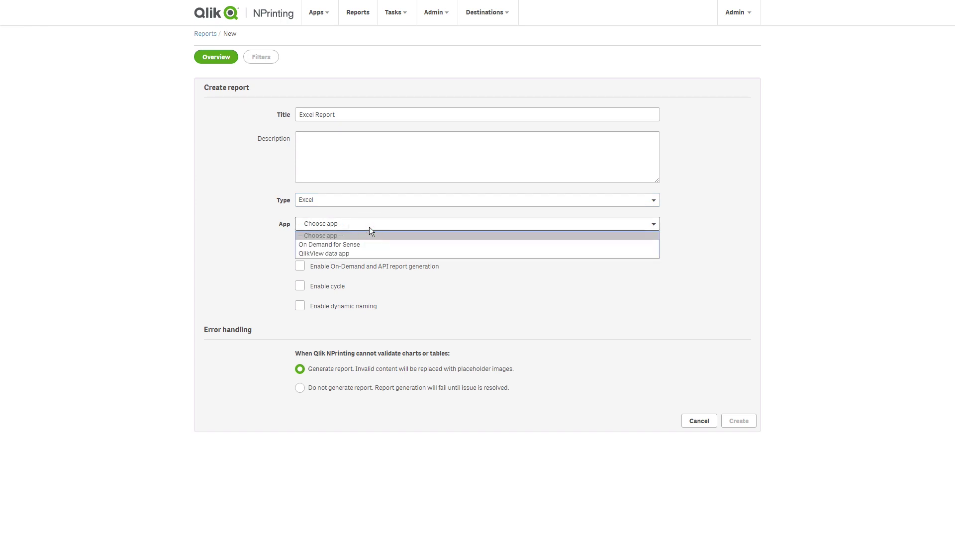
pyautogui.click(356, 245)
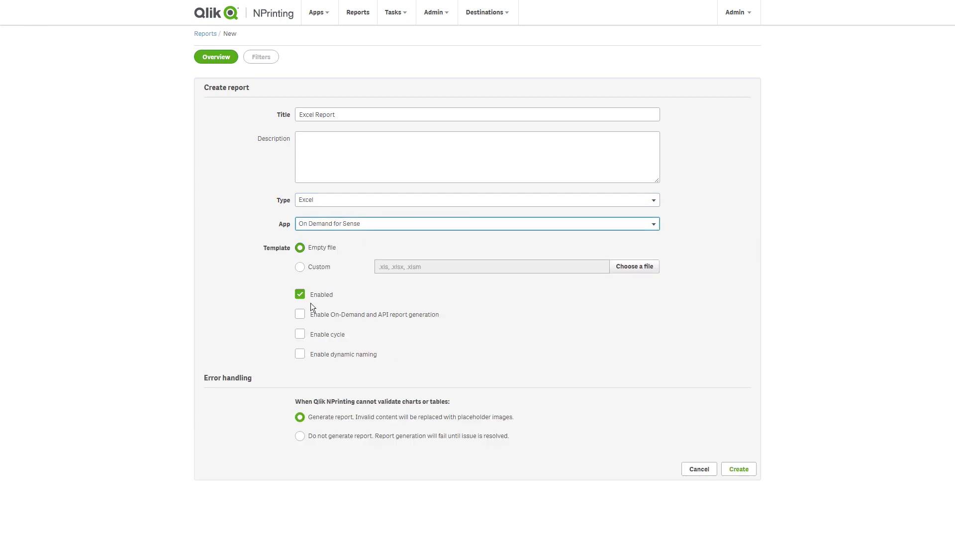
pyautogui.click(299, 319)
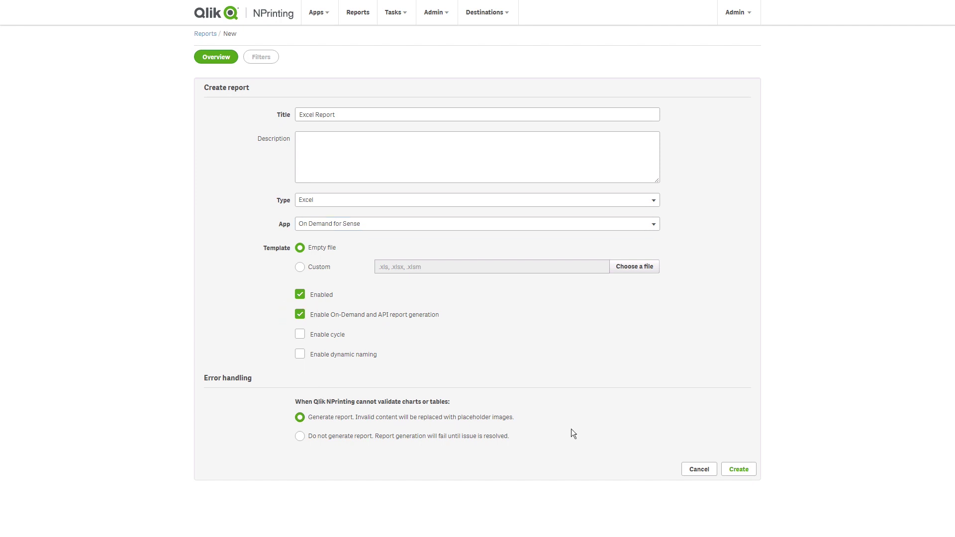
pyautogui.click(737, 470)
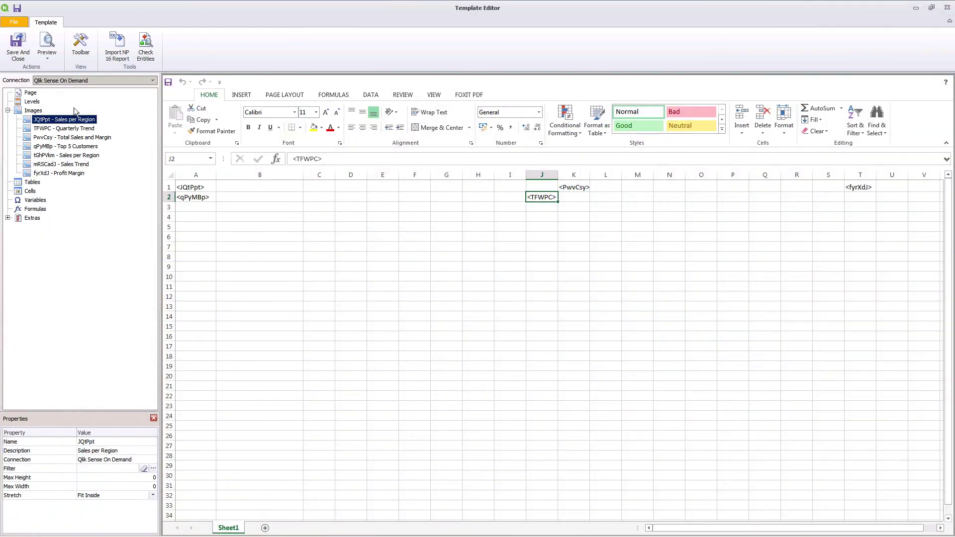
# Step: Preview the Excel template so the dashboard chart images render
pyautogui.click(46, 46)
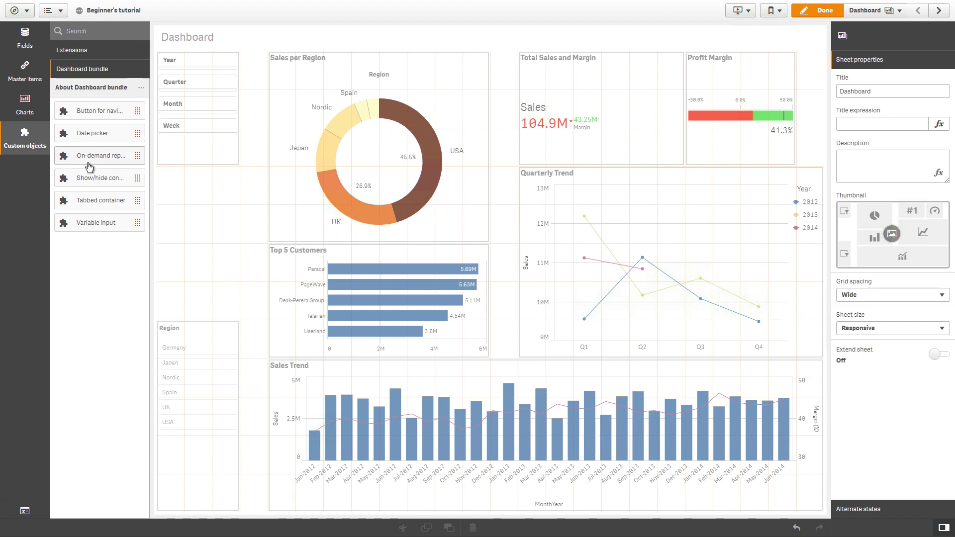
# Step: Place an On-demand reporting object below the filters and label its button 'On Demand report'
pyautogui.moveTo(88, 165); pyautogui.dragTo(191, 193)
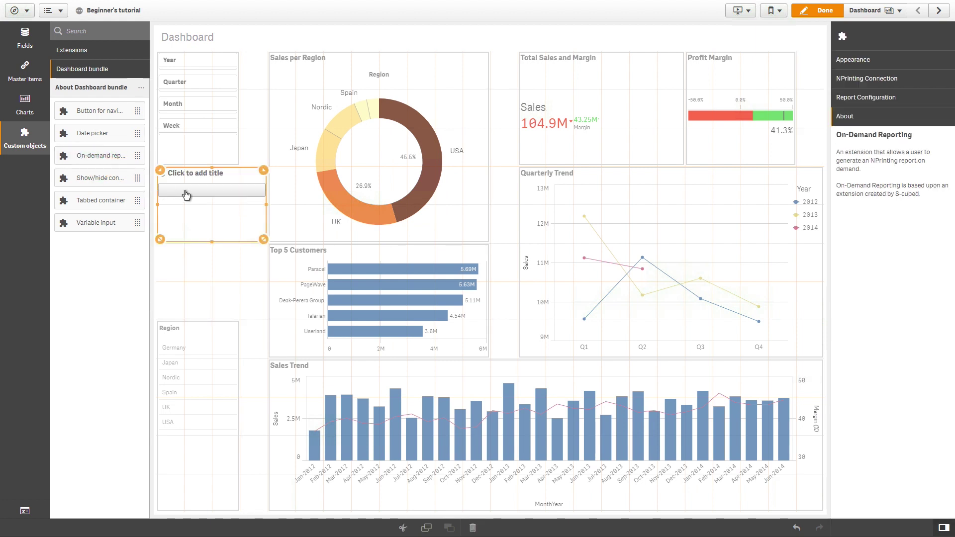
pyautogui.click(899, 63)
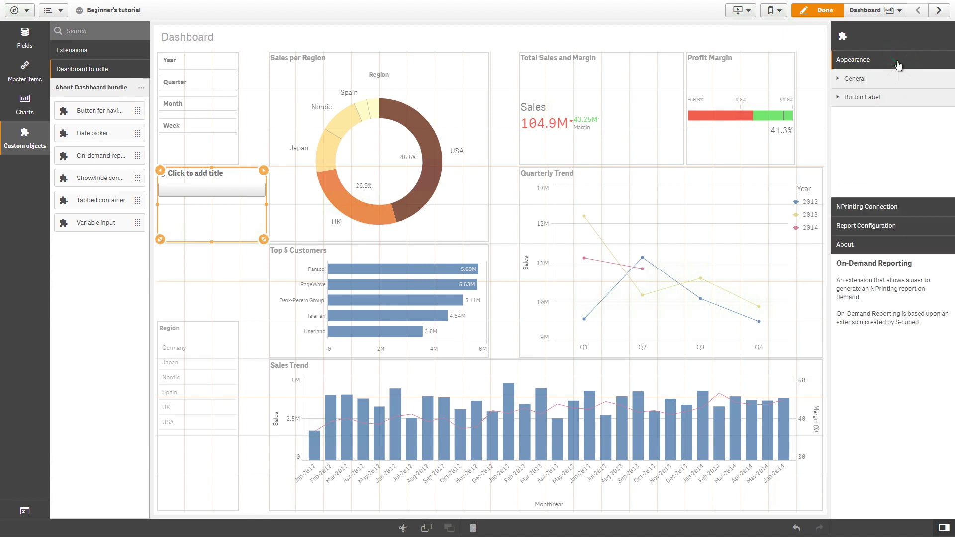
pyautogui.click(857, 99)
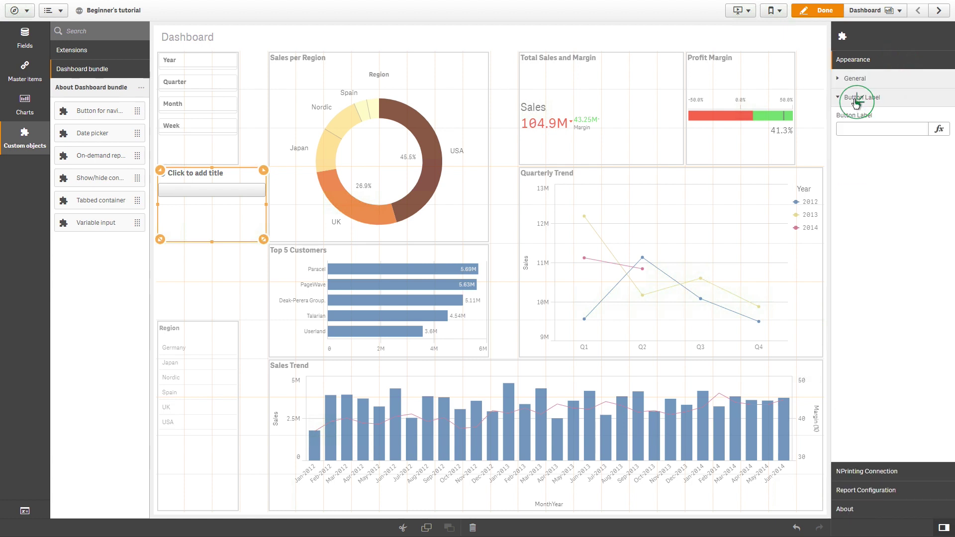
pyautogui.click(868, 129)
pyautogui.write('On Demand report')
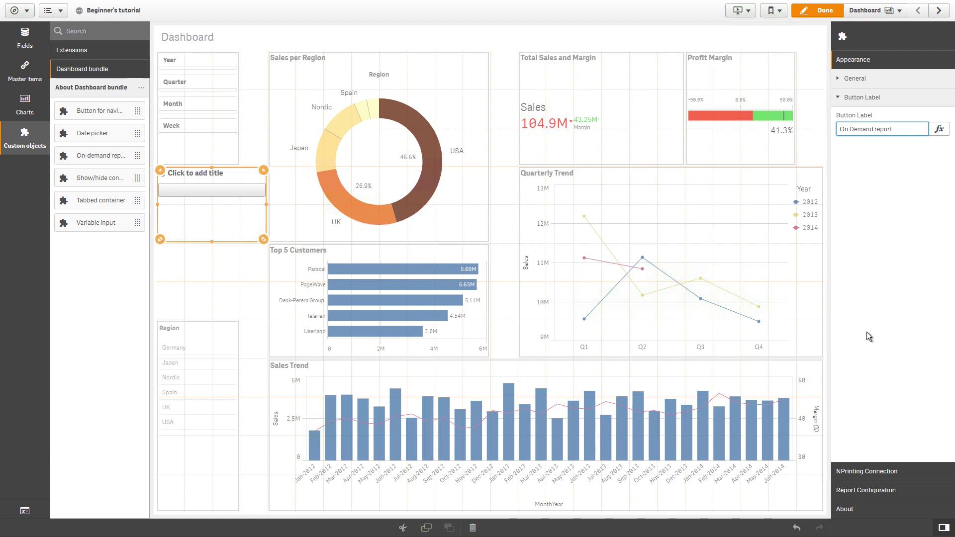
pyautogui.click(872, 470)
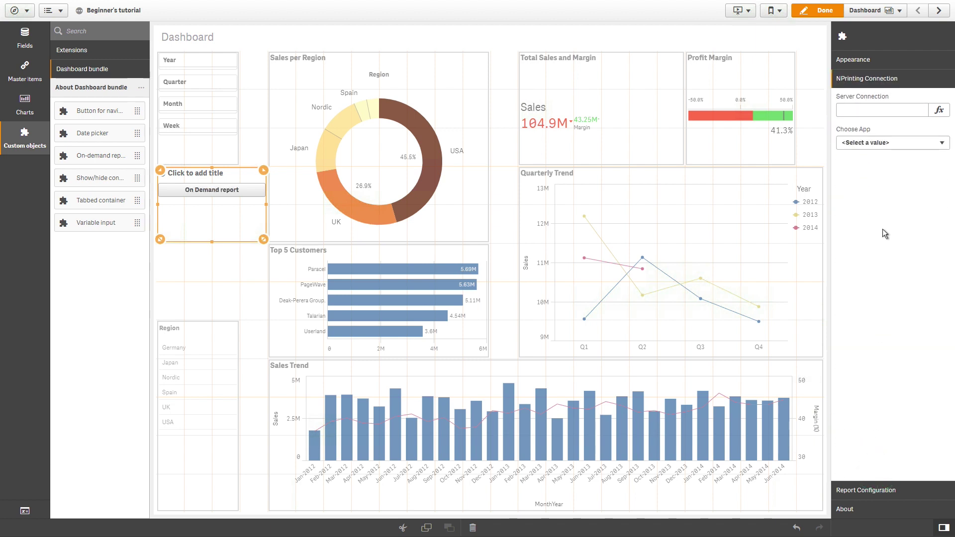
# Step: Connect the button to the pasted NPrinting server address and the On Demand for Sense app
pyautogui.click(866, 110)
pyautogui.write('https://rd-gpn-nprintin:4993/')
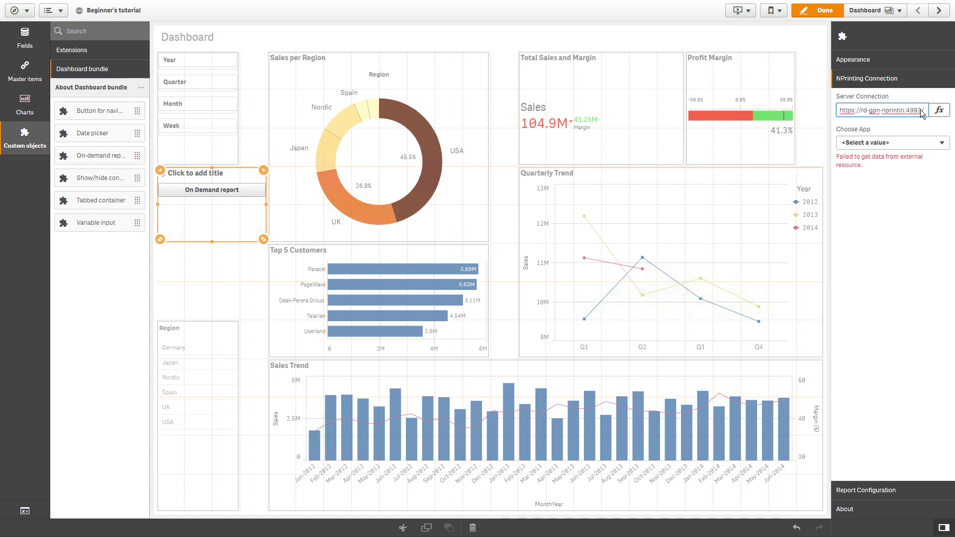
pyautogui.click(913, 140)
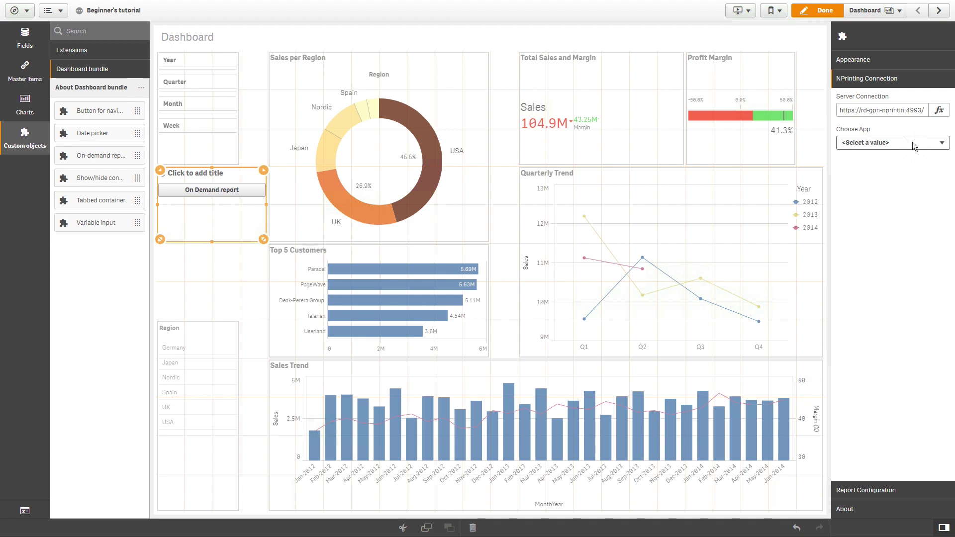
pyautogui.click(912, 142)
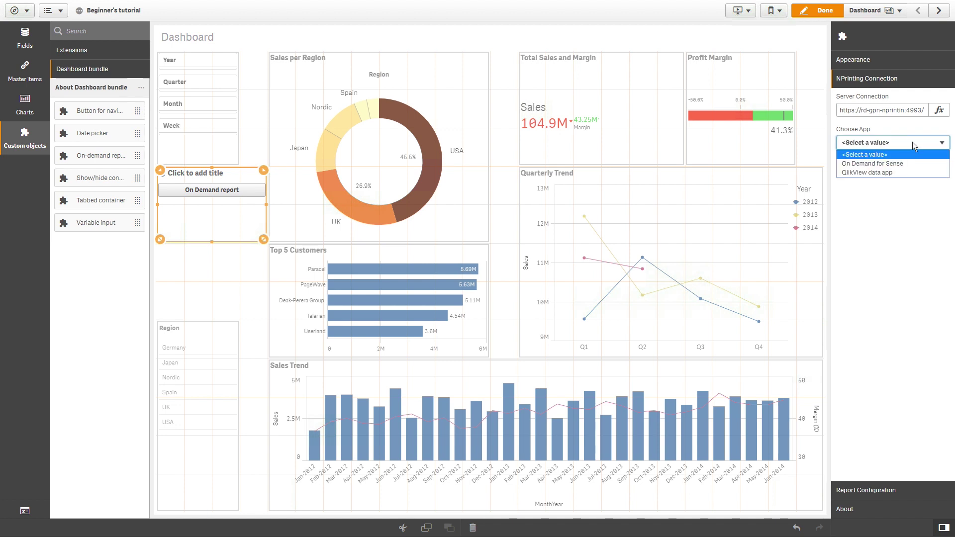
pyautogui.click(869, 165)
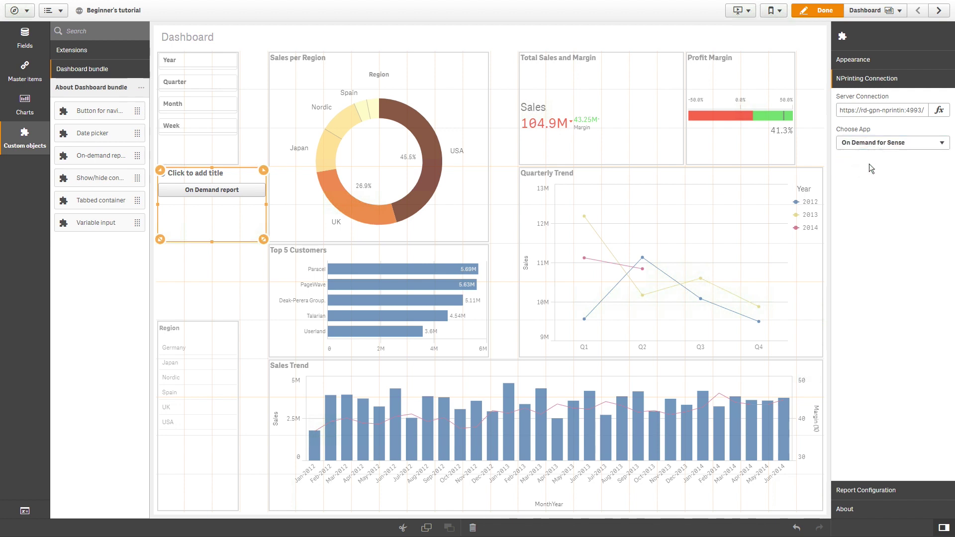
# Step: Choose Excel Report with XLSM as the default export format, then finish editing the sheet
pyautogui.click(875, 491)
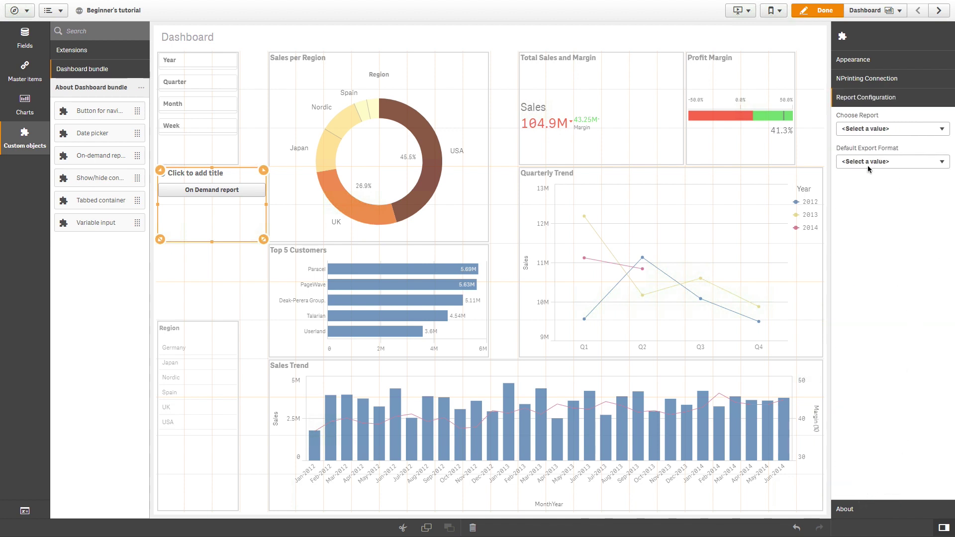
pyautogui.click(858, 132)
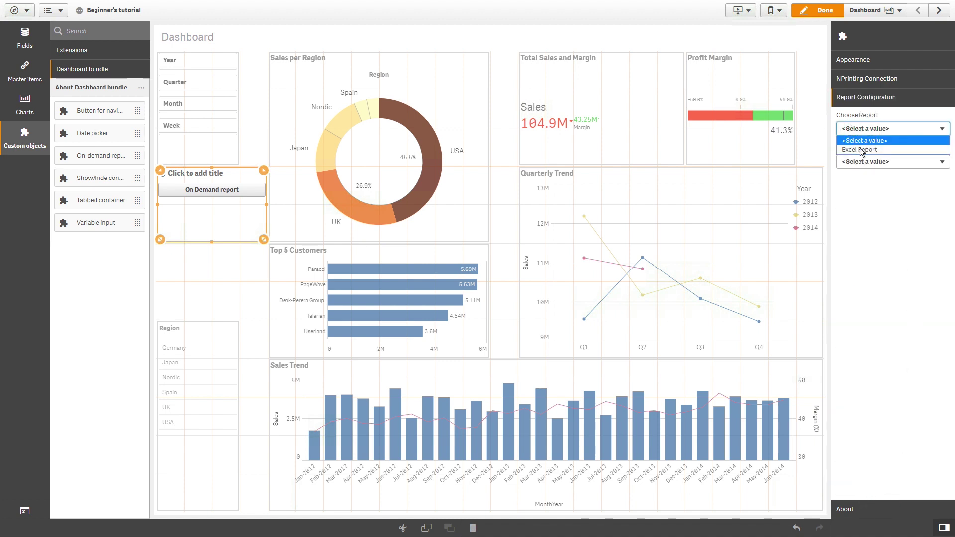
pyautogui.click(862, 150)
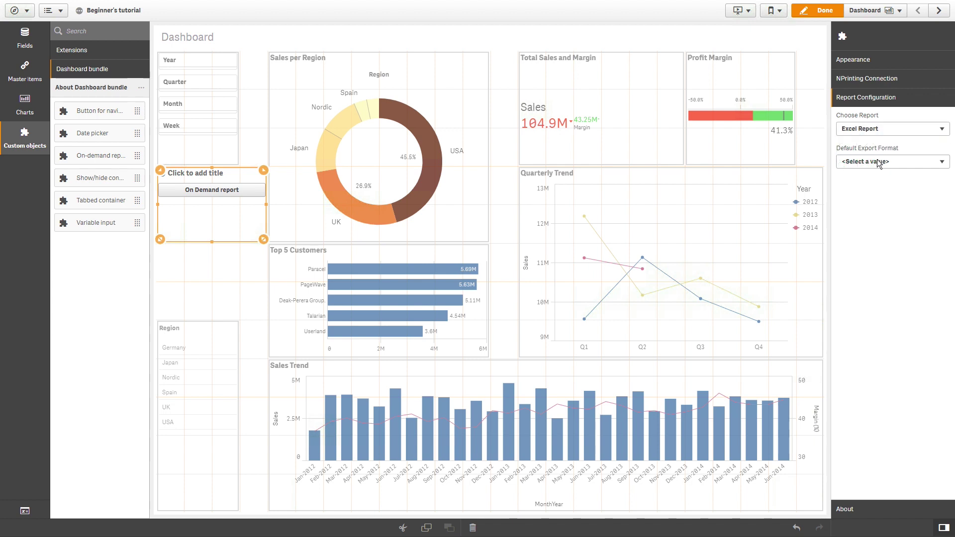
pyautogui.click(880, 162)
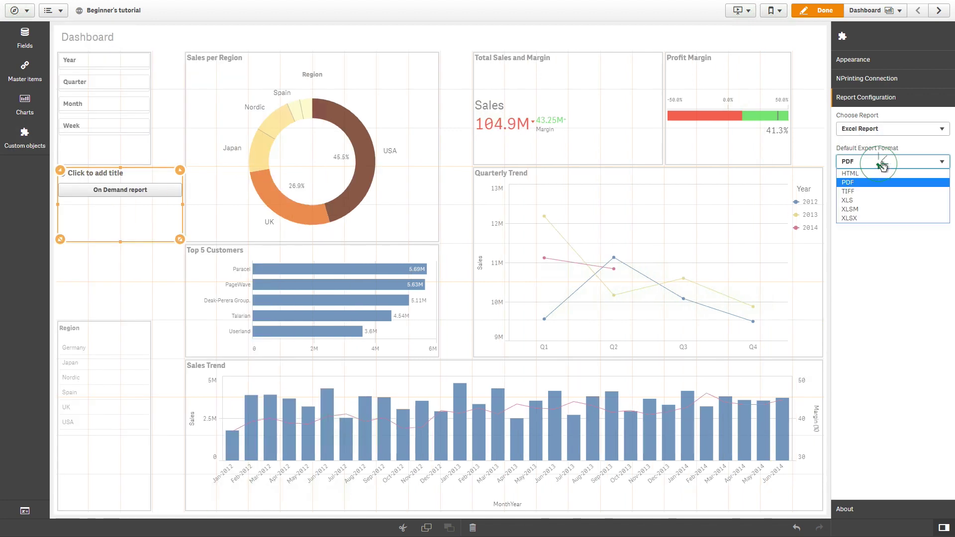
pyautogui.click(877, 209)
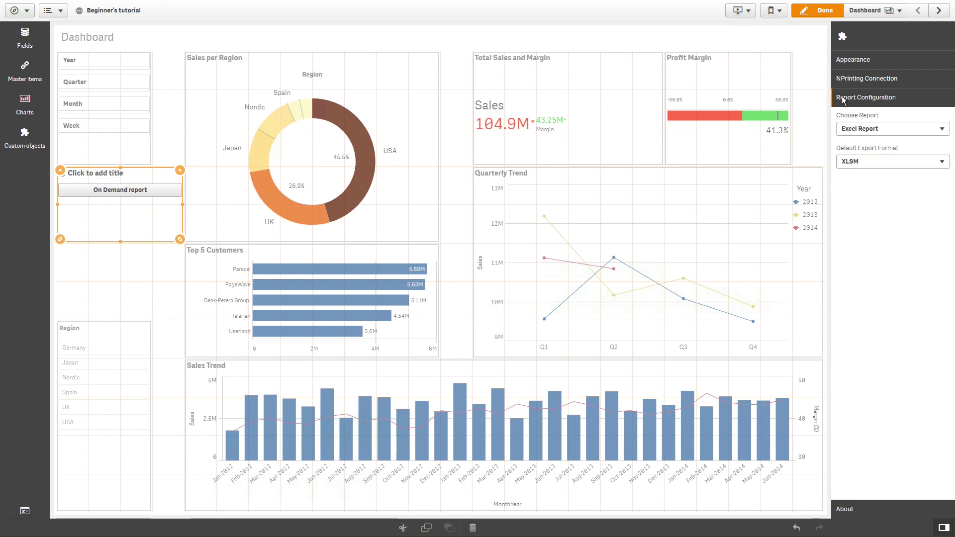
pyautogui.click(813, 15)
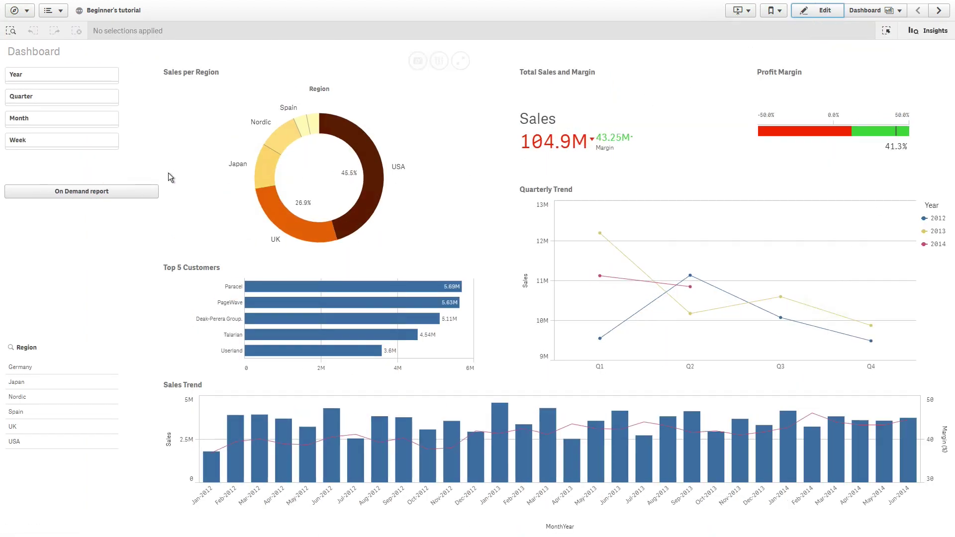
# Step: Generate the on-demand Excel Report as XLSM from the dashboard, download it and open it in Excel
pyautogui.click(112, 193)
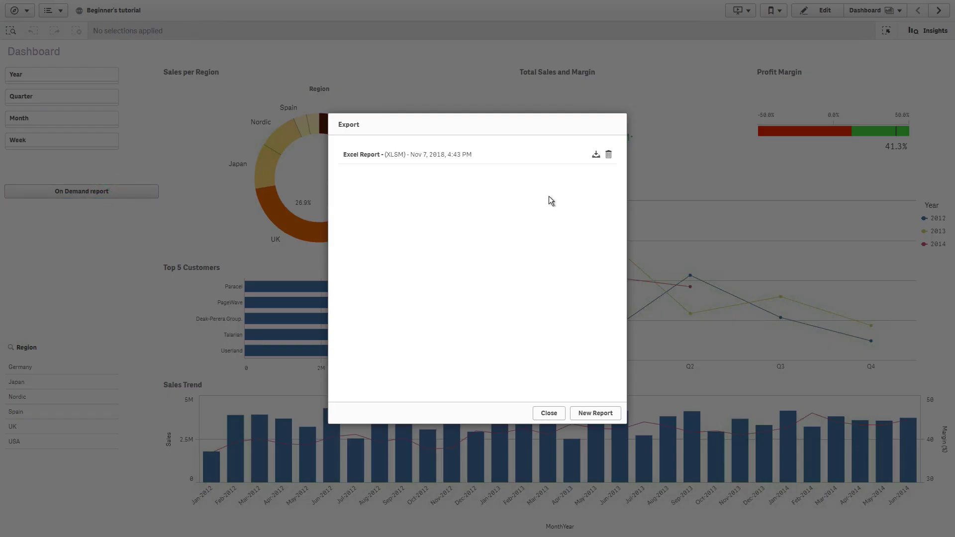
pyautogui.click(595, 158)
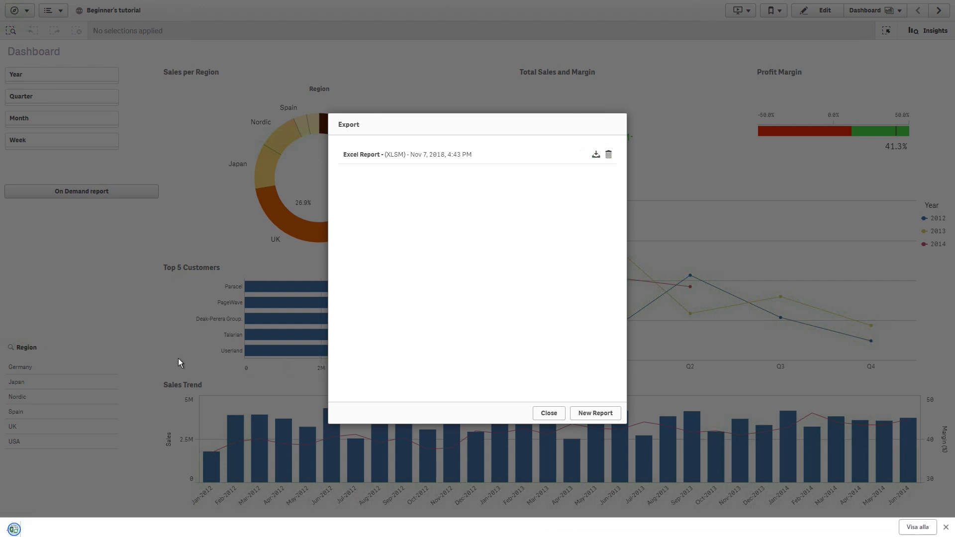
pyautogui.click(54, 527)
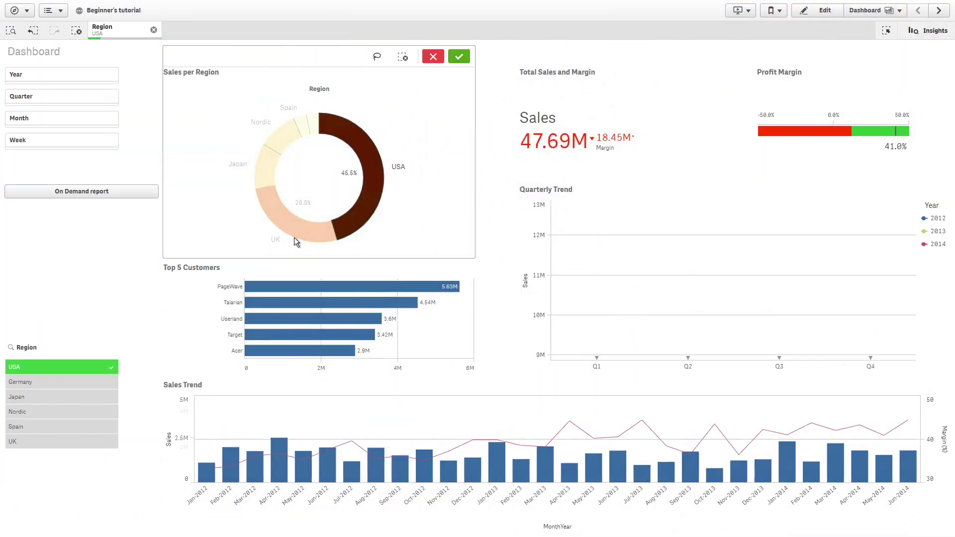
# Step: Filter the dashboard to UK and USA for Aug-2012 through Dec-2013, then request an on-demand report
pyautogui.click(300, 237)
pyautogui.click(459, 56)
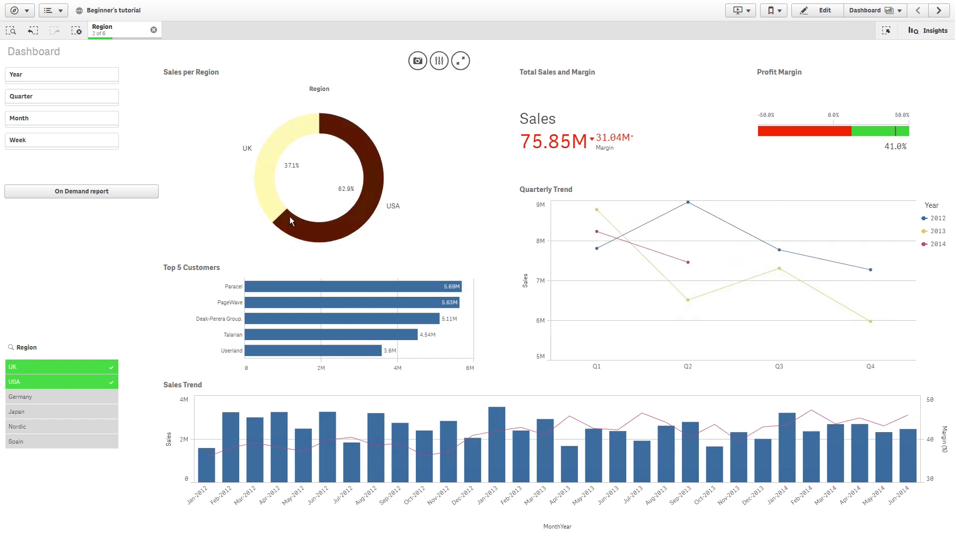
pyautogui.moveTo(363, 513); pyautogui.dragTo(764, 513)
pyautogui.click(934, 370)
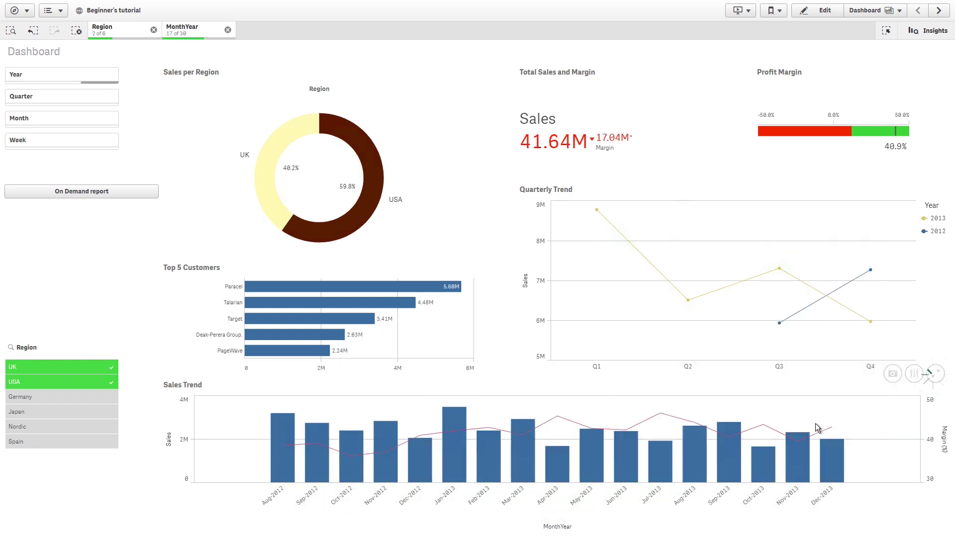
pyautogui.click(116, 192)
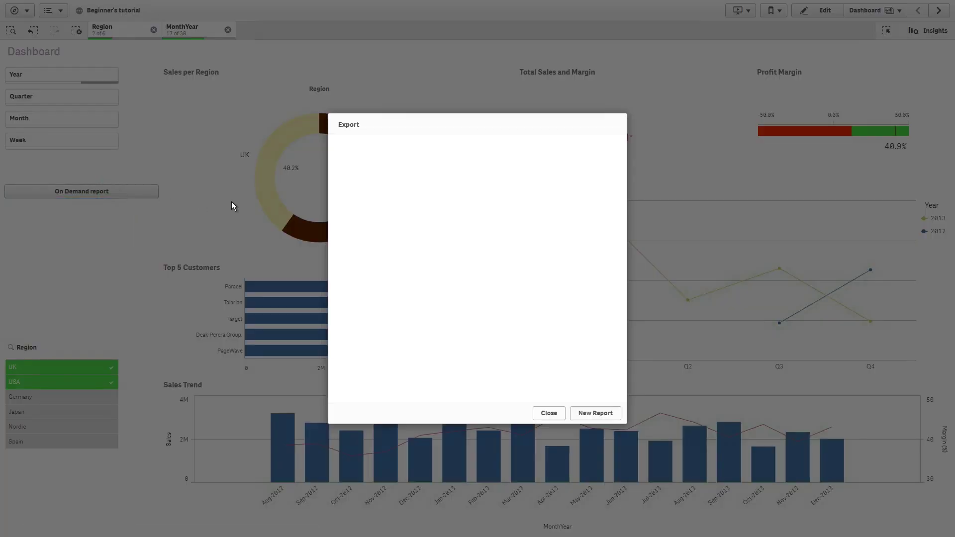
# Step: Download the newest Powerpoint report PDF and open it to view the UK and USA charts
pyautogui.click(597, 155)
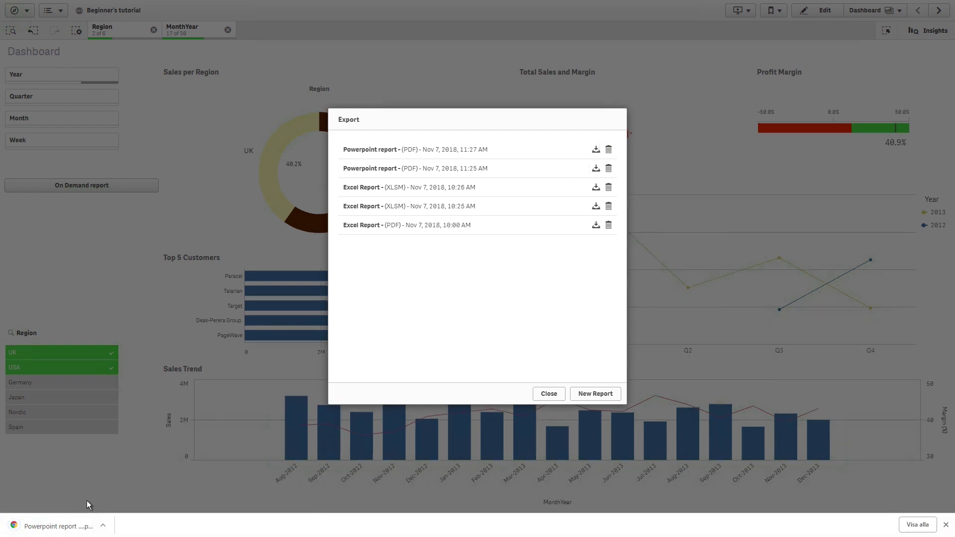
pyautogui.click(95, 523)
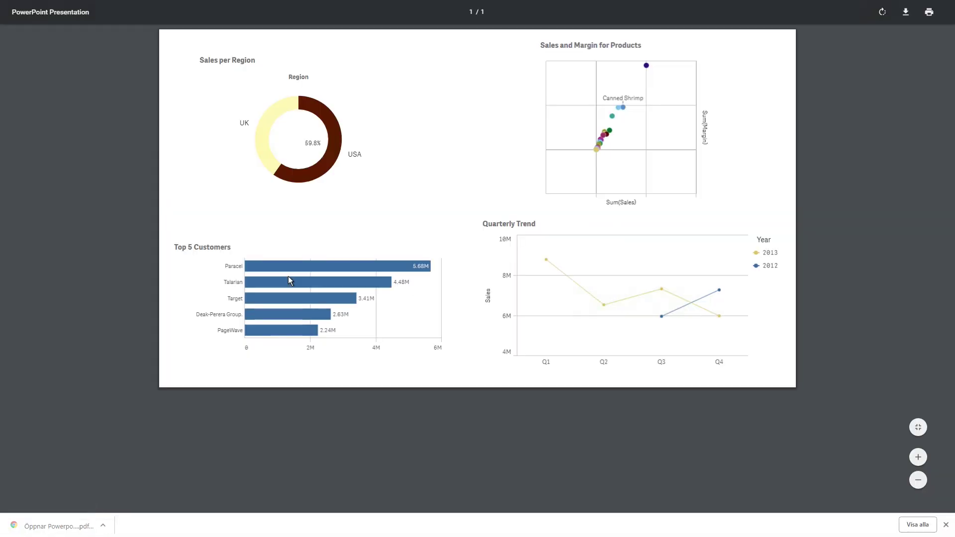